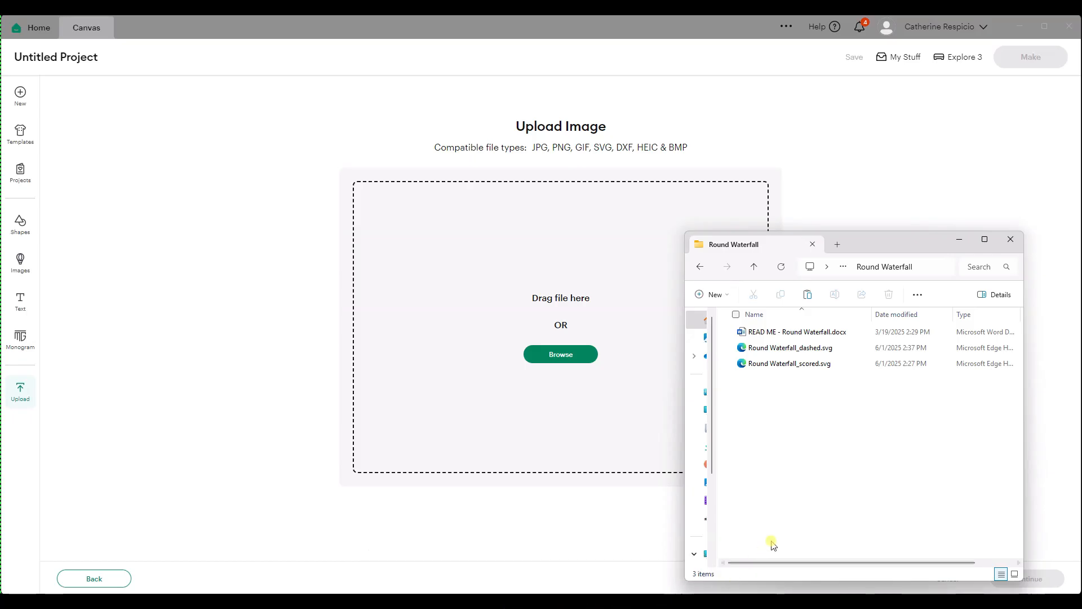
- Upload Round Waterfall_scored.svg as an image, place it on the canvas and collapse the image library
{"action": "left_click", "coordinate": [790, 363]}
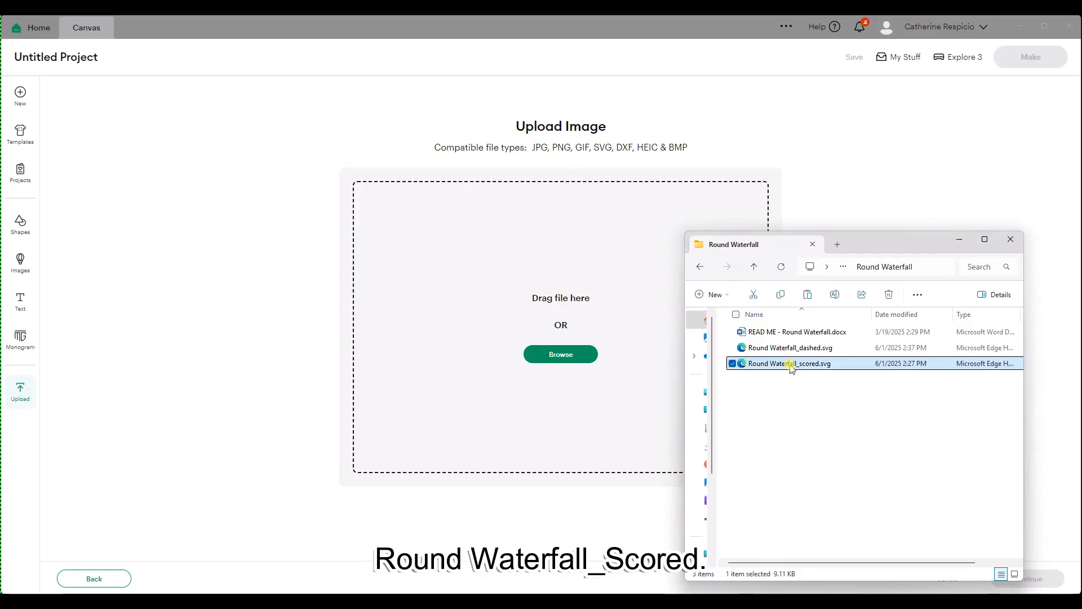
{"action": "left_click_drag", "start_coordinate": [635, 356], "coordinate": [559, 339]}
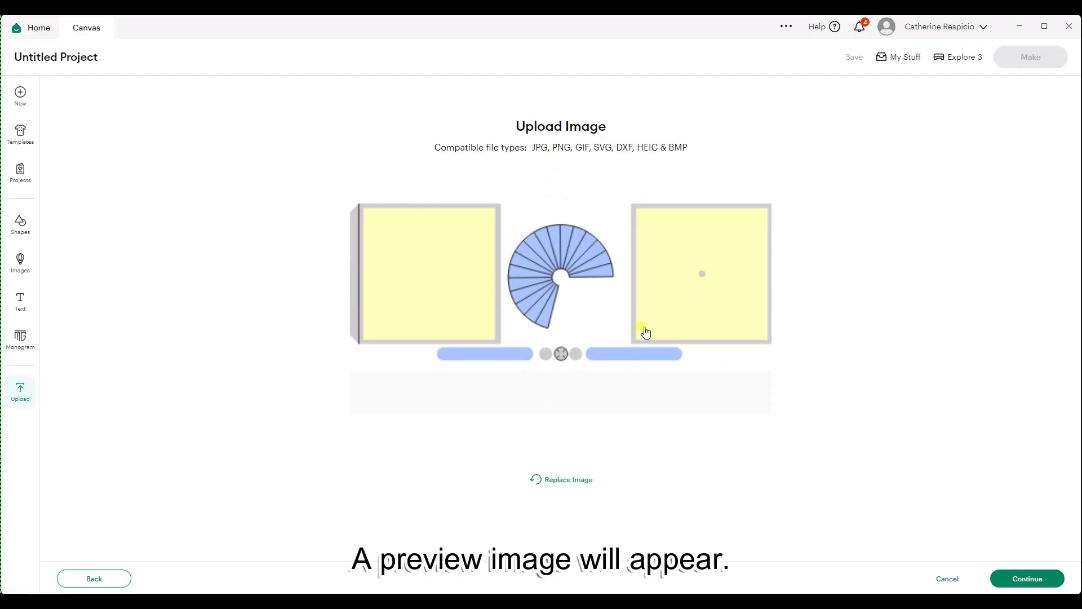
{"action": "left_click", "coordinate": [1027, 580]}
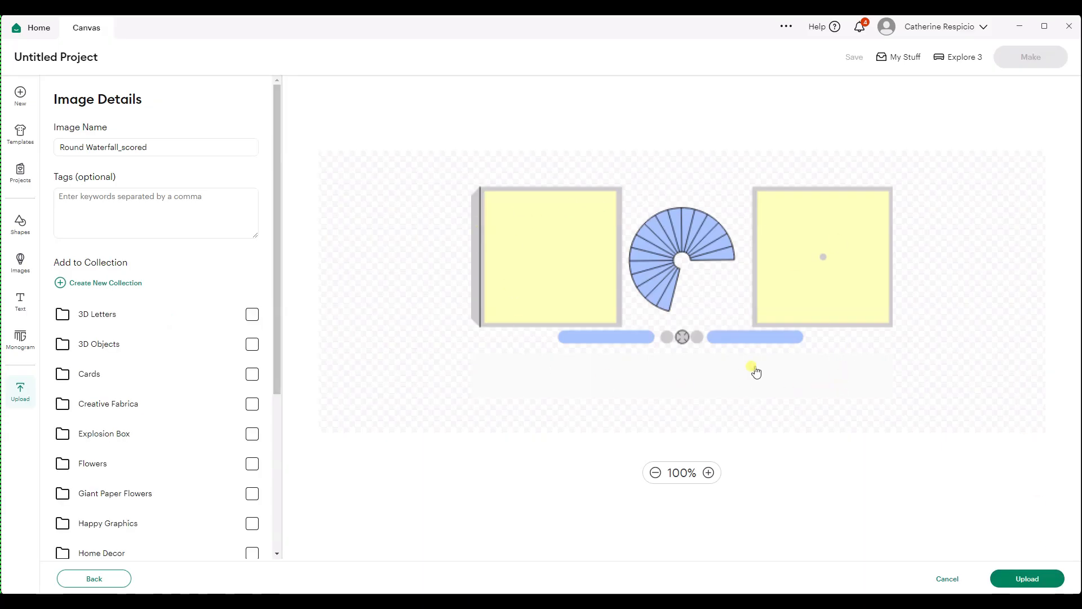
{"action": "left_click", "coordinate": [1031, 580]}
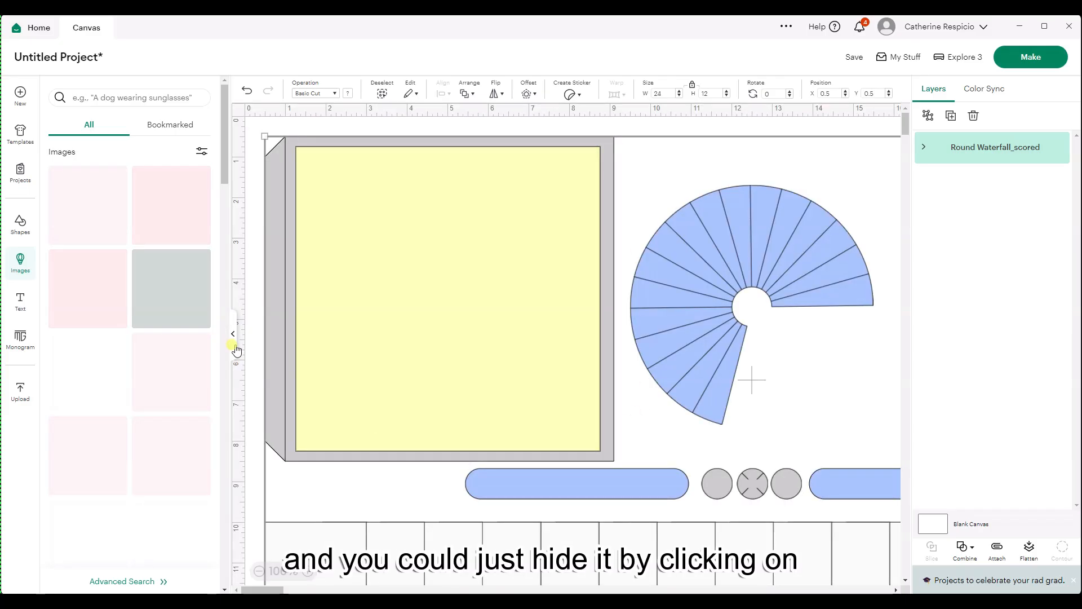
{"action": "left_click", "coordinate": [233, 333]}
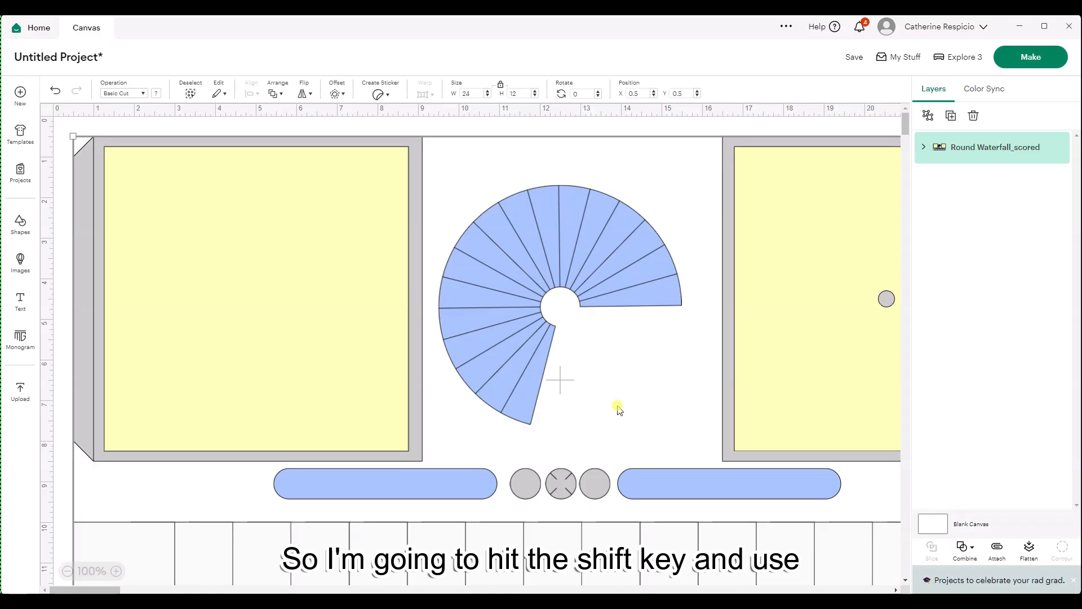
- Ungroup the Round Waterfall_scored design into separate pieces and check the yellow front and back decor squares
{"action": "scroll", "coordinate": [618, 408], "scroll_direction": "down", "scroll_amount": 1}
{"action": "scroll", "coordinate": [618, 408], "scroll_direction": "down", "scroll_amount": 1}
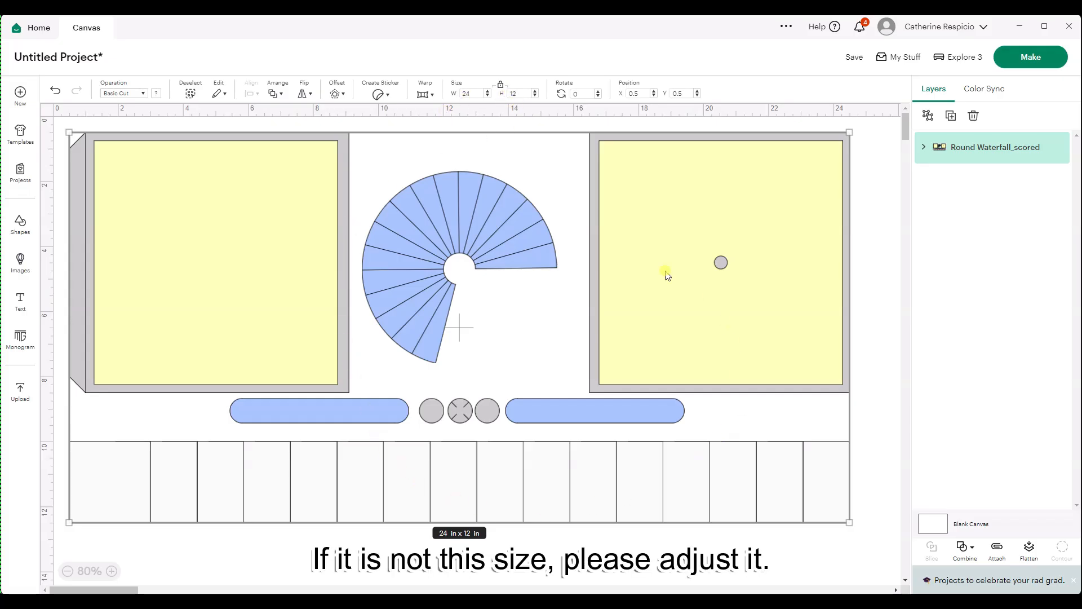
{"action": "left_click", "coordinate": [928, 116]}
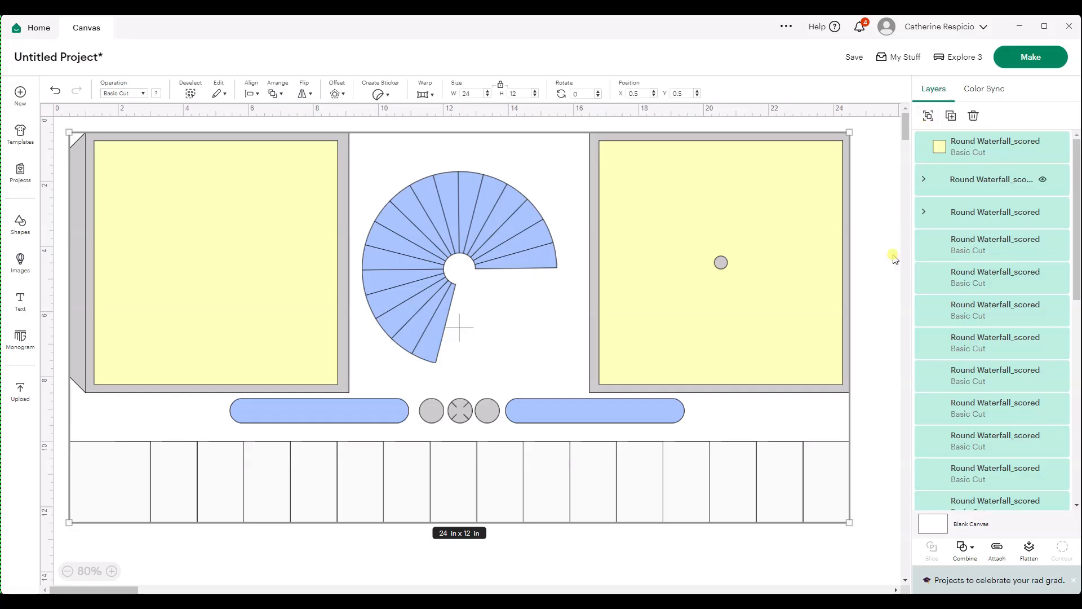
{"action": "left_click", "coordinate": [865, 333]}
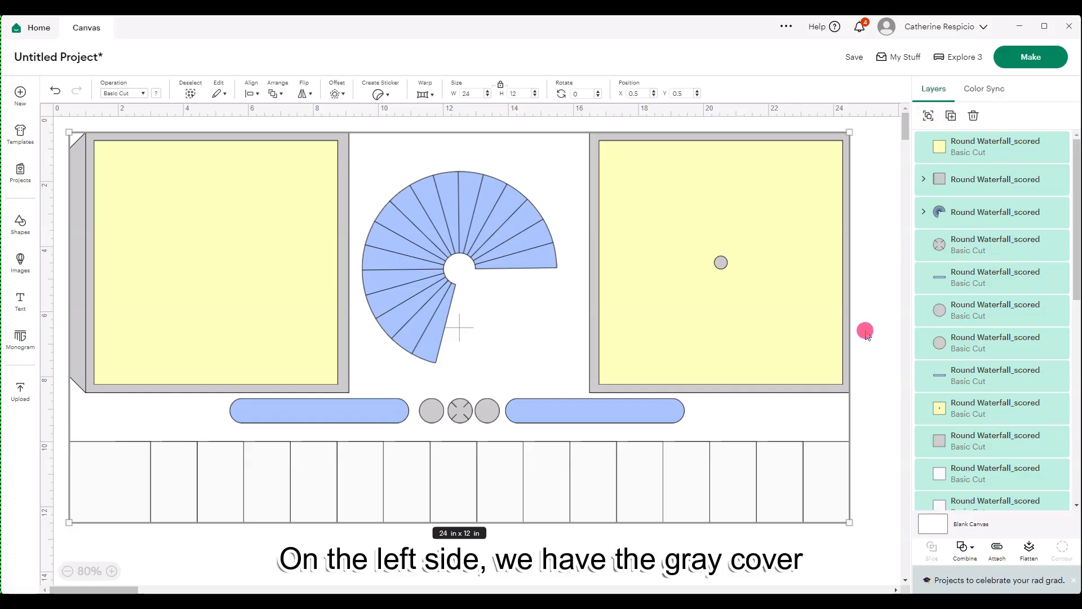
{"action": "left_click", "coordinate": [153, 322]}
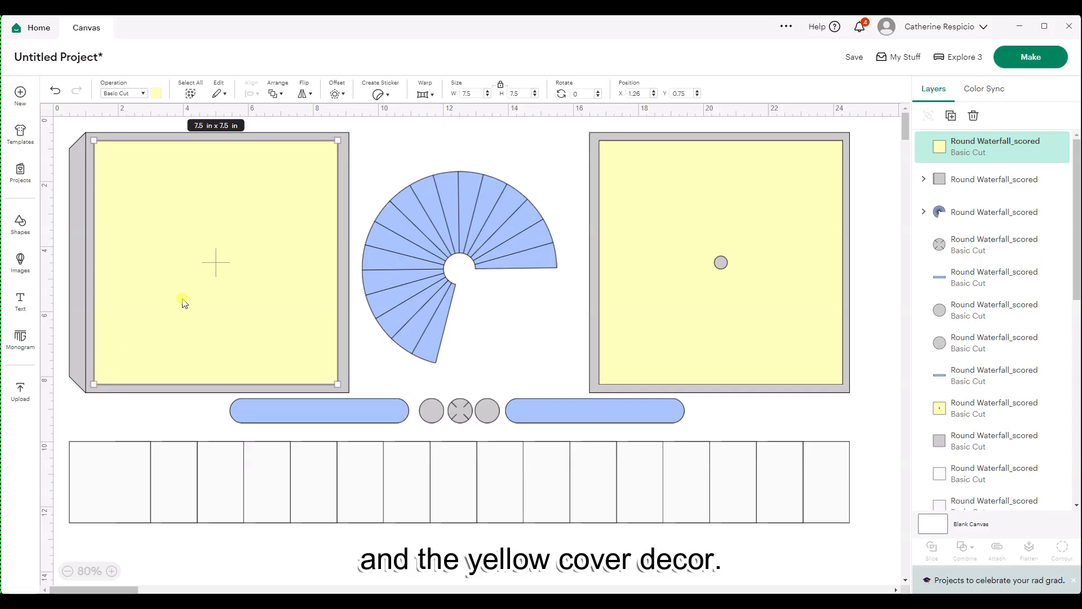
{"action": "left_click", "coordinate": [663, 239]}
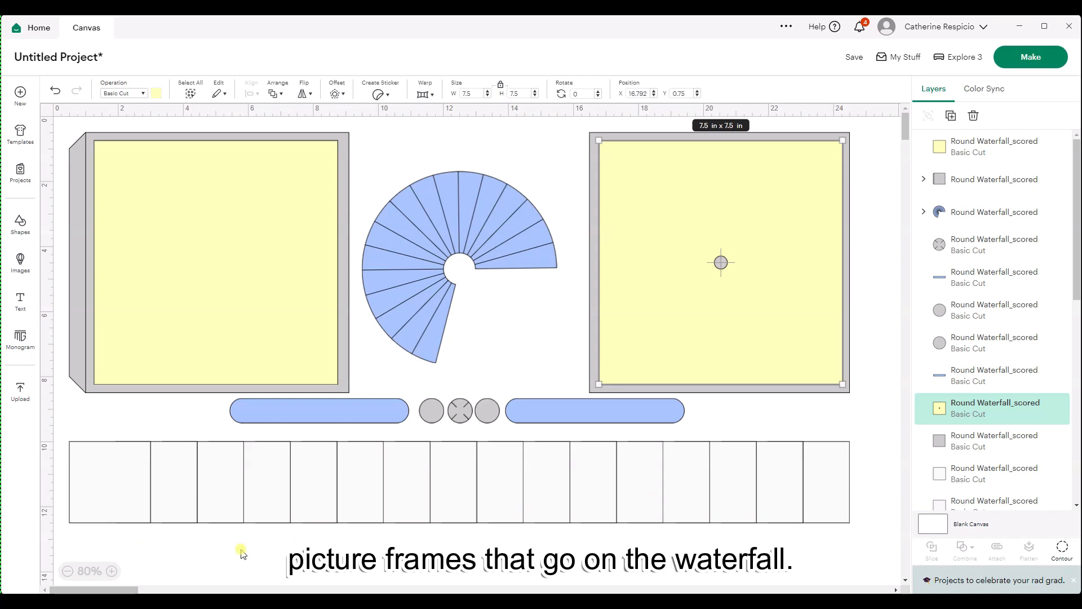
- Change the fold line of the gray front cover to Score and attach it to the cover piece
{"action": "left_click", "coordinate": [72, 358]}
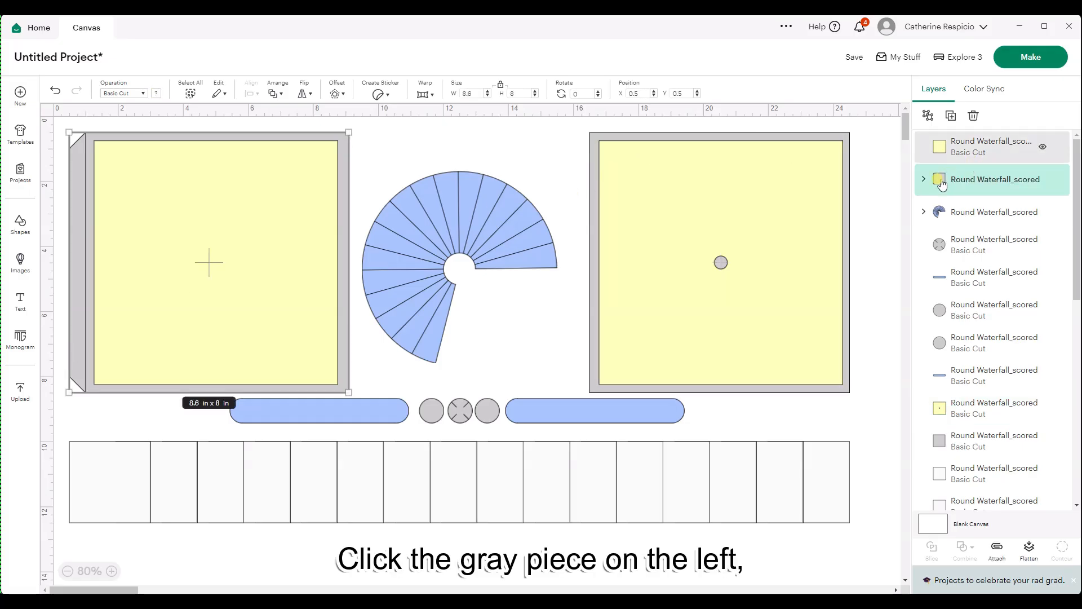
{"action": "left_click", "coordinate": [923, 180]}
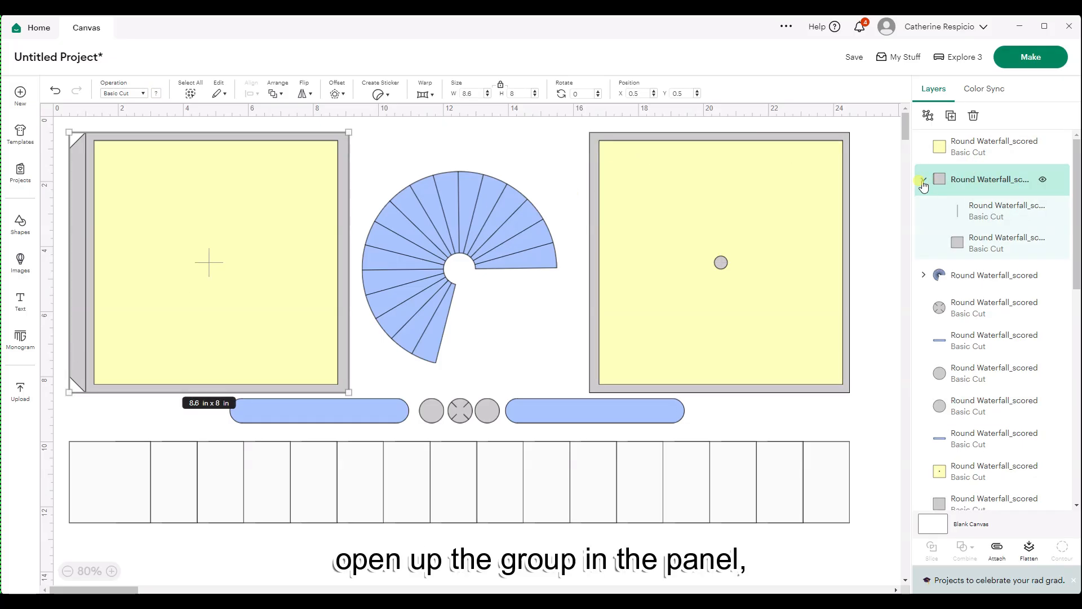
{"action": "left_click", "coordinate": [996, 210]}
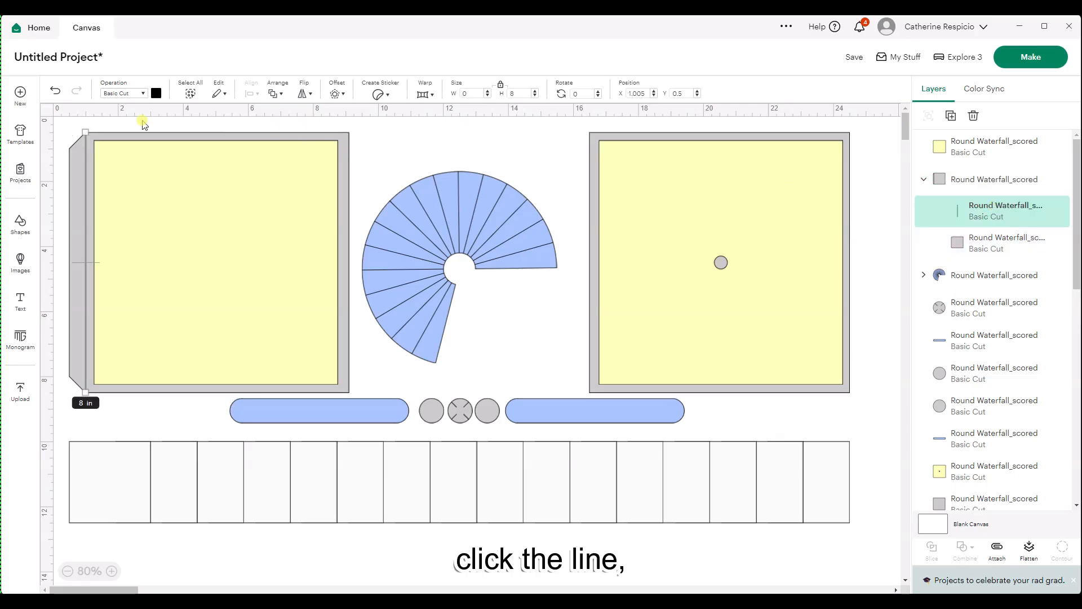
{"action": "left_click", "coordinate": [137, 94]}
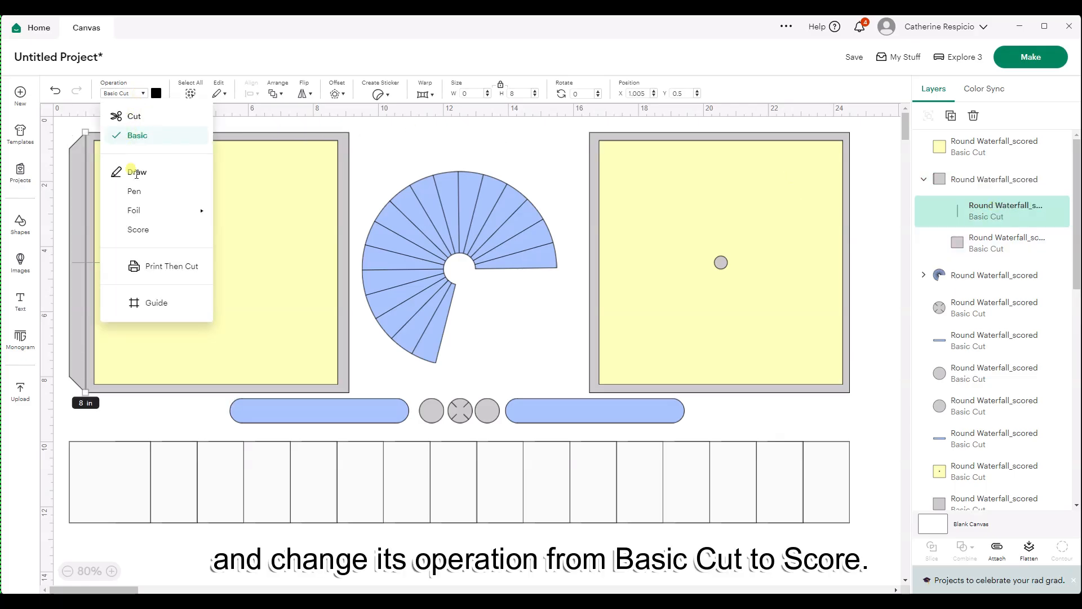
{"action": "left_click", "coordinate": [136, 230]}
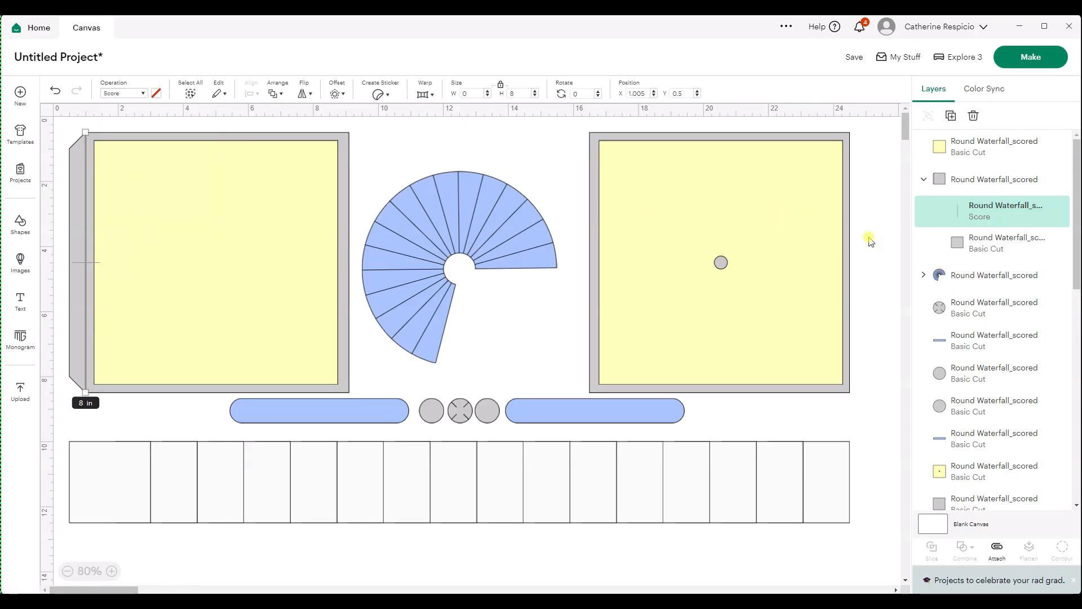
{"action": "left_click", "coordinate": [980, 180]}
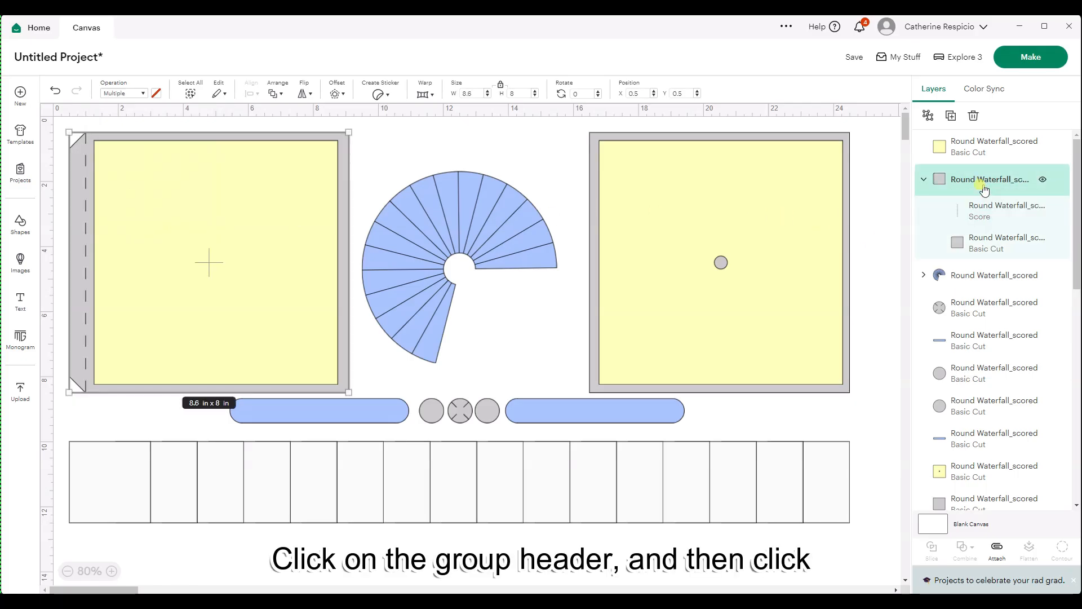
{"action": "left_click", "coordinate": [1003, 560]}
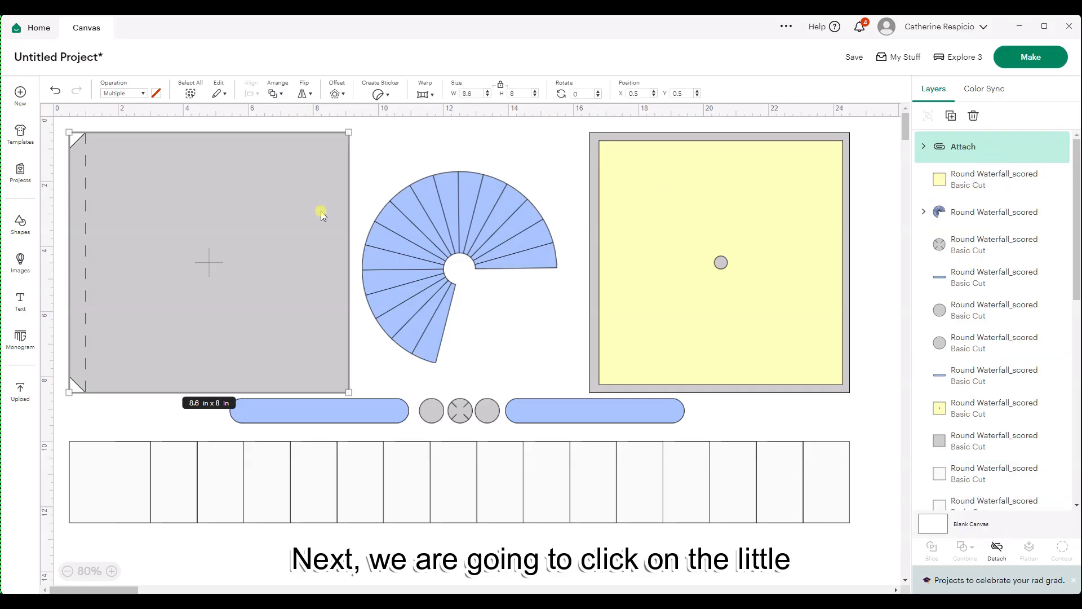
- Change the radial lines of the blue fan piece to Score and attach them to the fan
{"action": "left_click", "coordinate": [420, 321]}
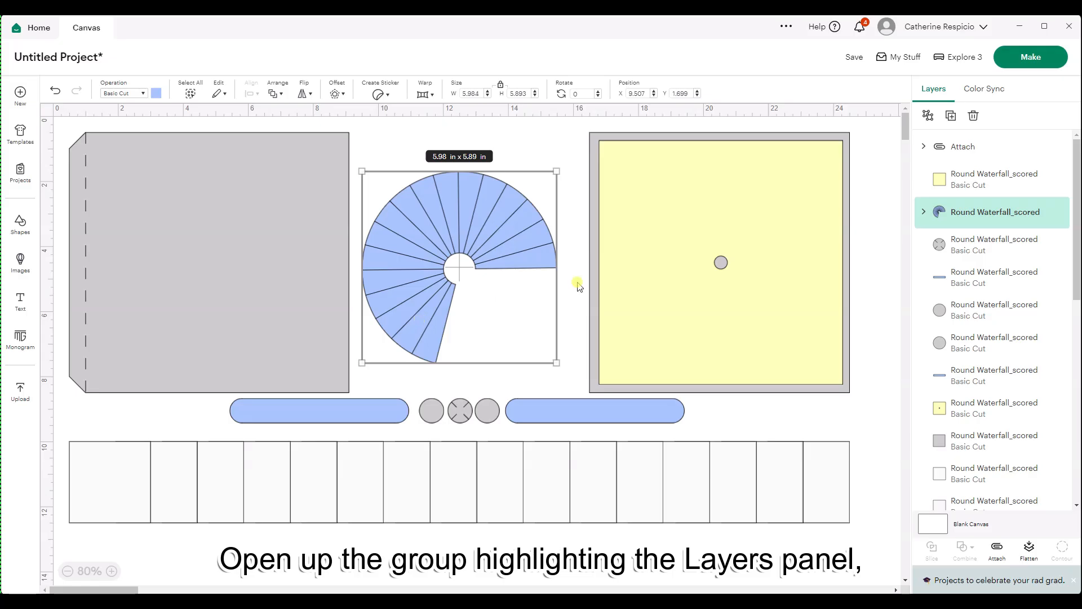
{"action": "left_click", "coordinate": [923, 211]}
{"action": "left_click", "coordinate": [967, 242]}
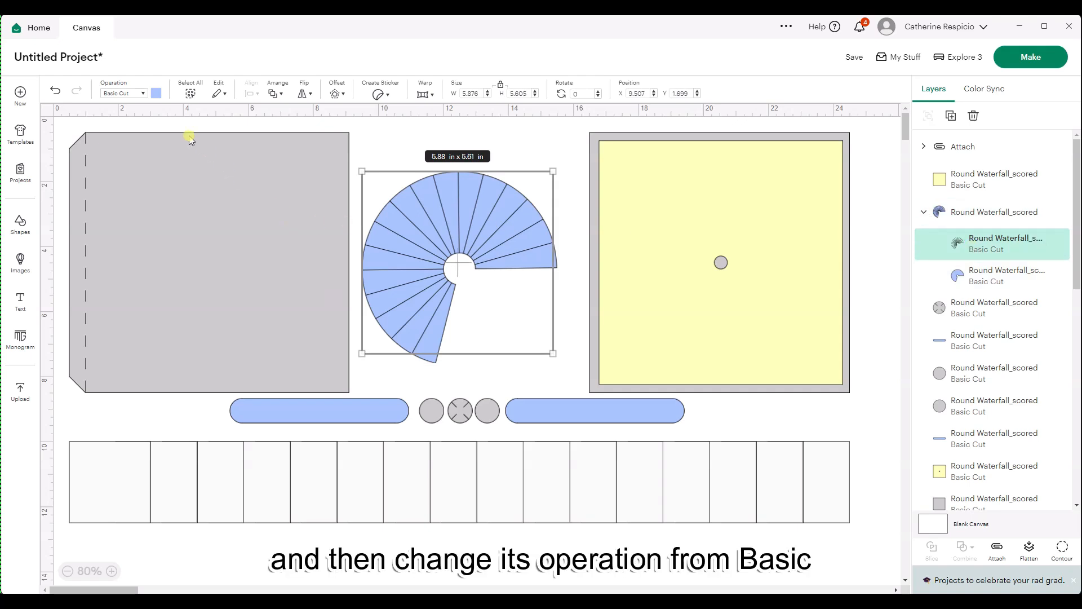
{"action": "left_click", "coordinate": [140, 99]}
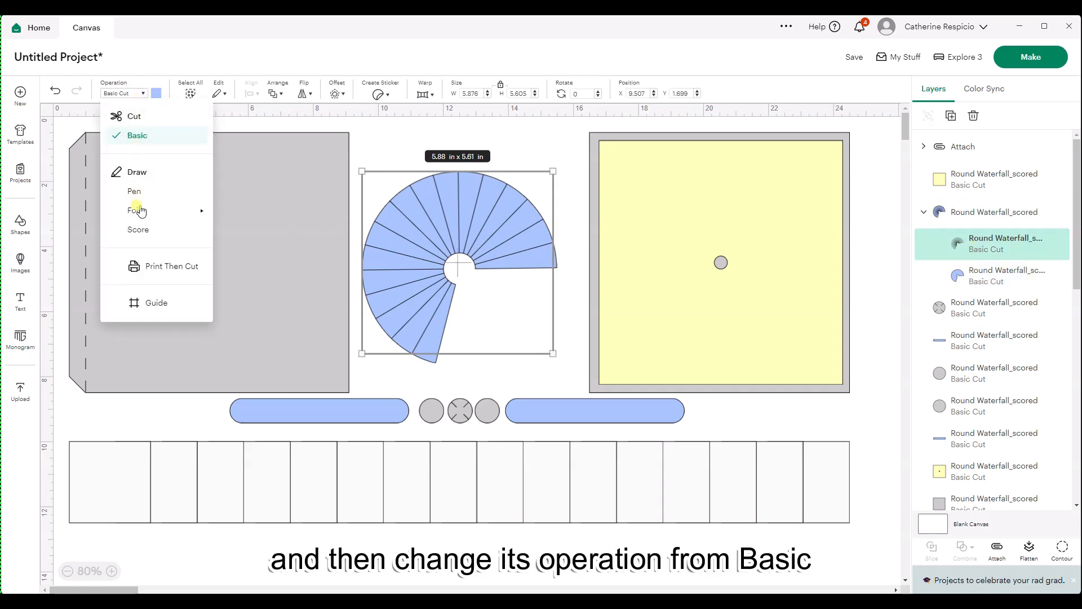
{"action": "left_click", "coordinate": [142, 229]}
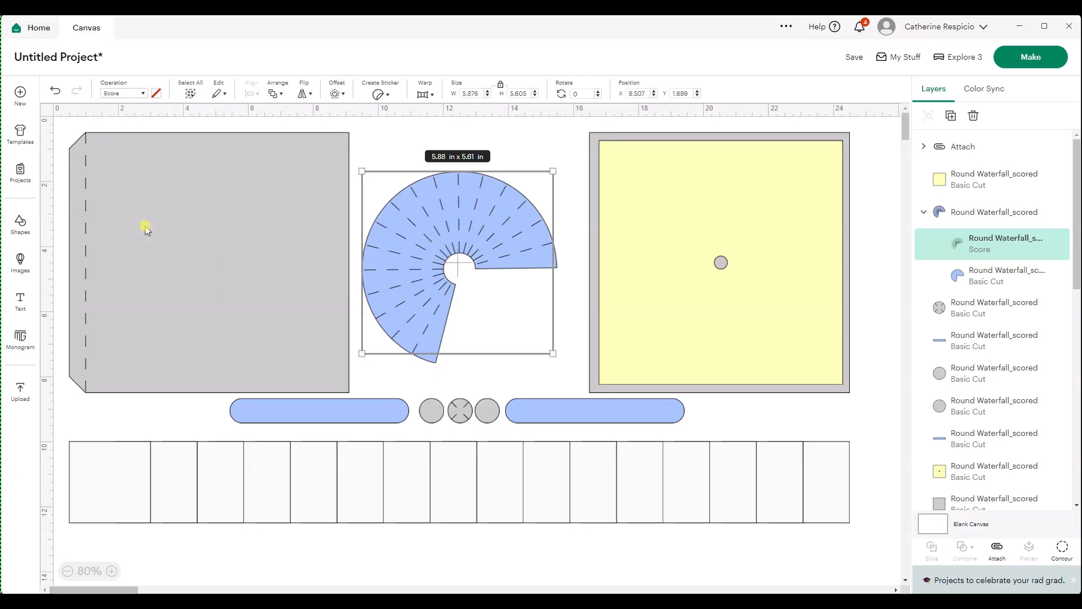
{"action": "left_click", "coordinate": [992, 216]}
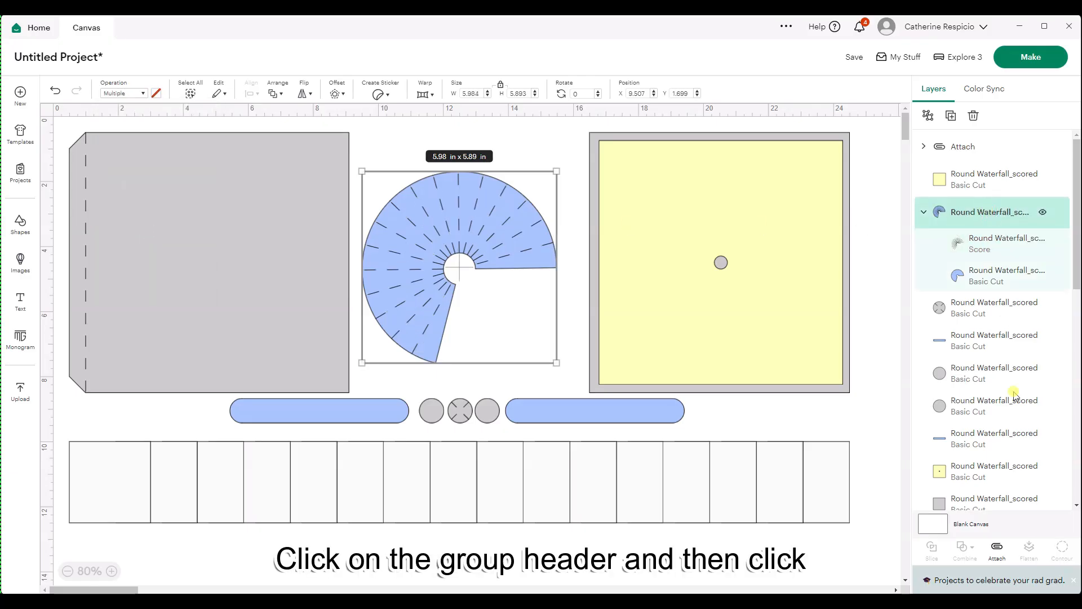
{"action": "left_click", "coordinate": [996, 550]}
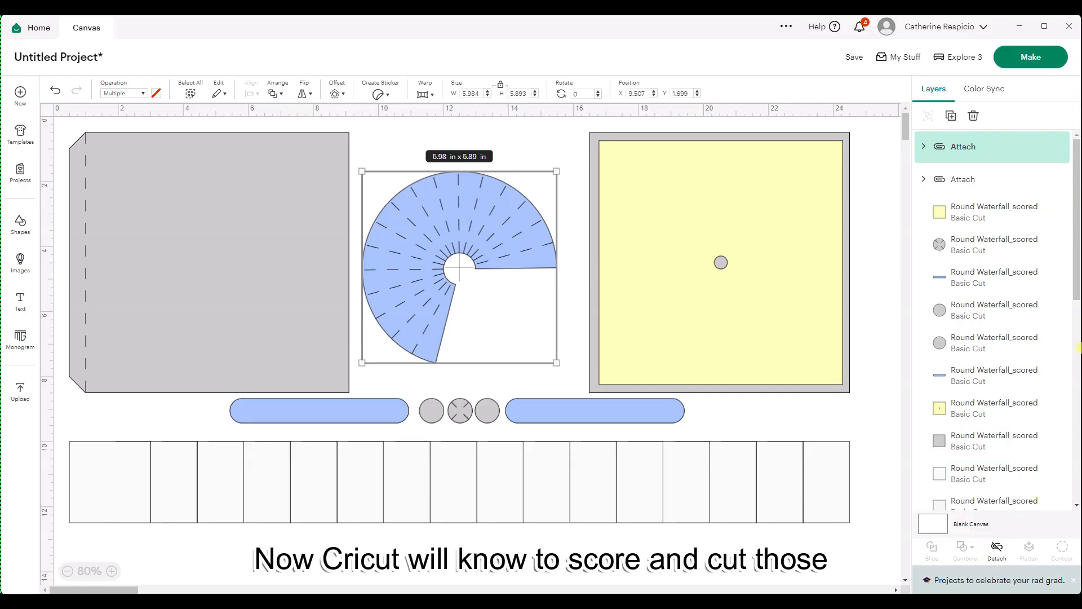
{"action": "scroll", "coordinate": [990, 266], "scroll_direction": "down", "scroll_amount": 3}
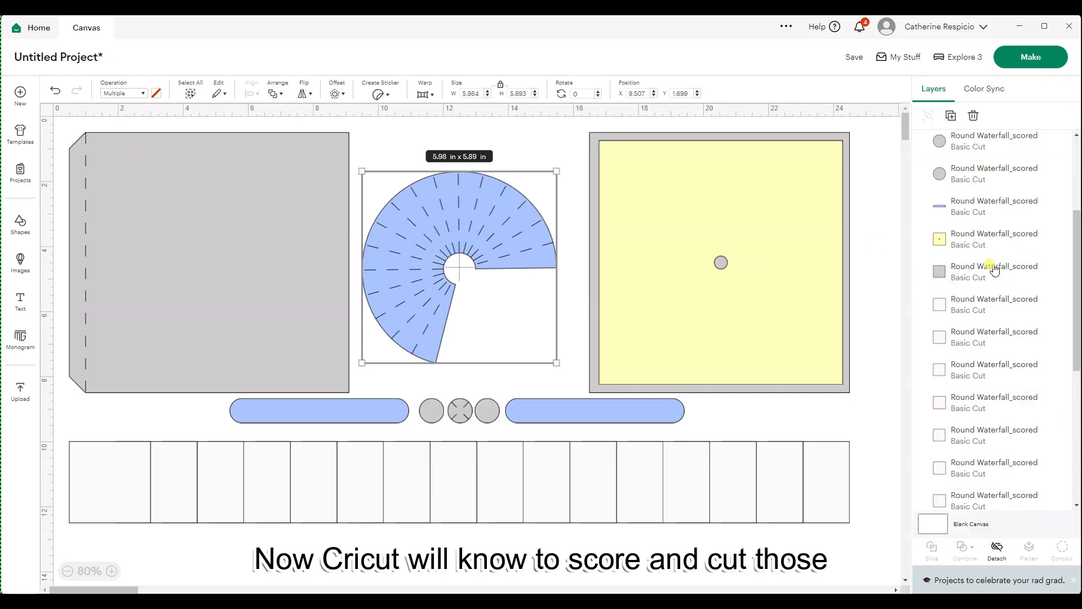
{"action": "left_click_drag", "start_coordinate": [1076, 354], "coordinate": [1079, 176]}
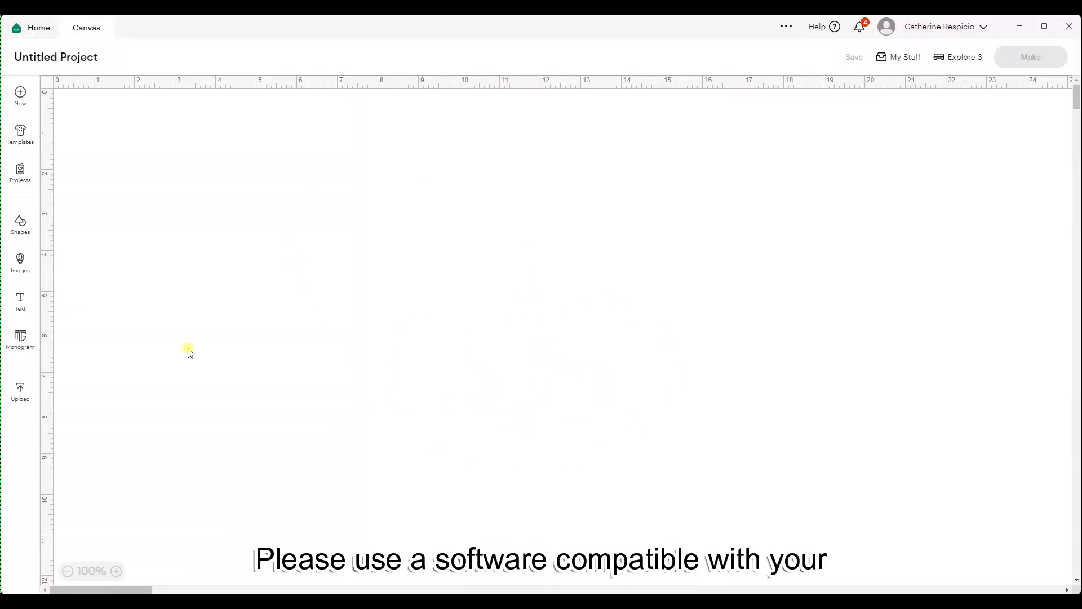
- Upload Round Waterfall_dashed.svg as an image, place it on the empty canvas and collapse the image library
{"action": "left_click", "coordinate": [18, 388]}
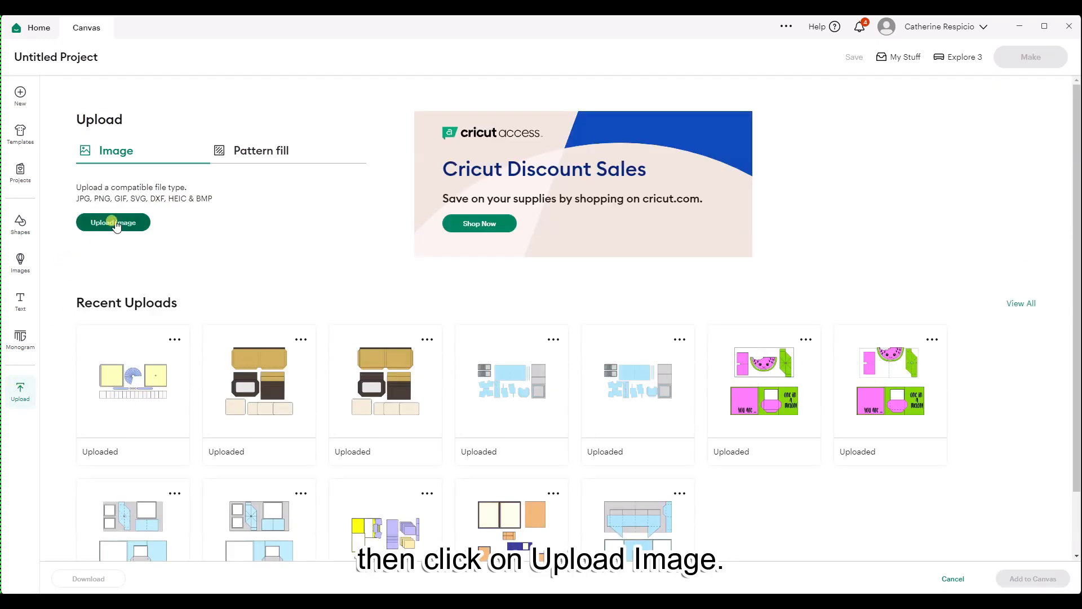
{"action": "left_click", "coordinate": [116, 222]}
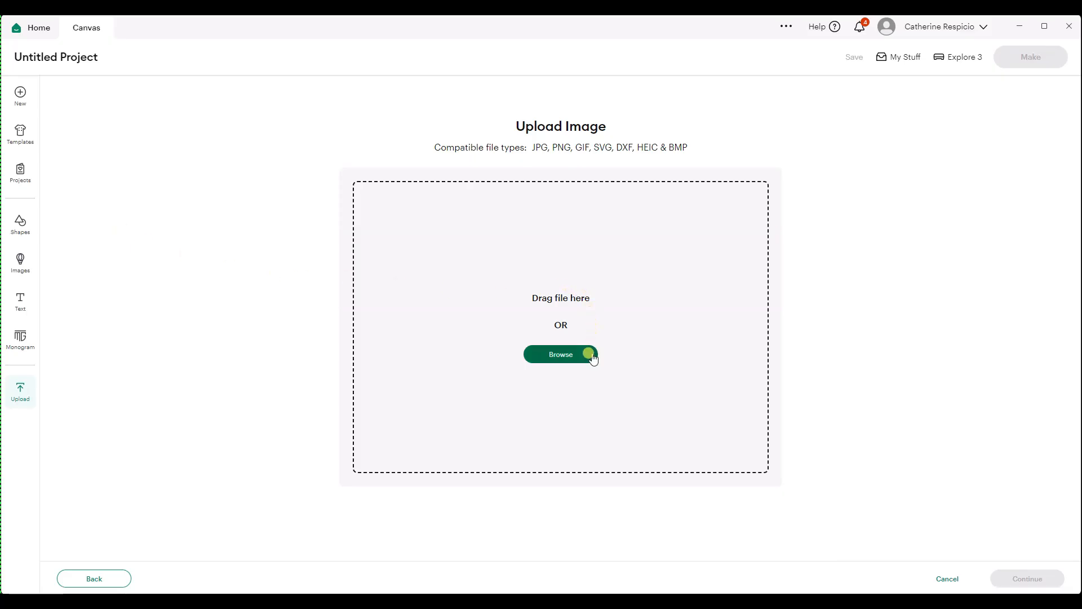
{"action": "left_click", "coordinate": [517, 605]}
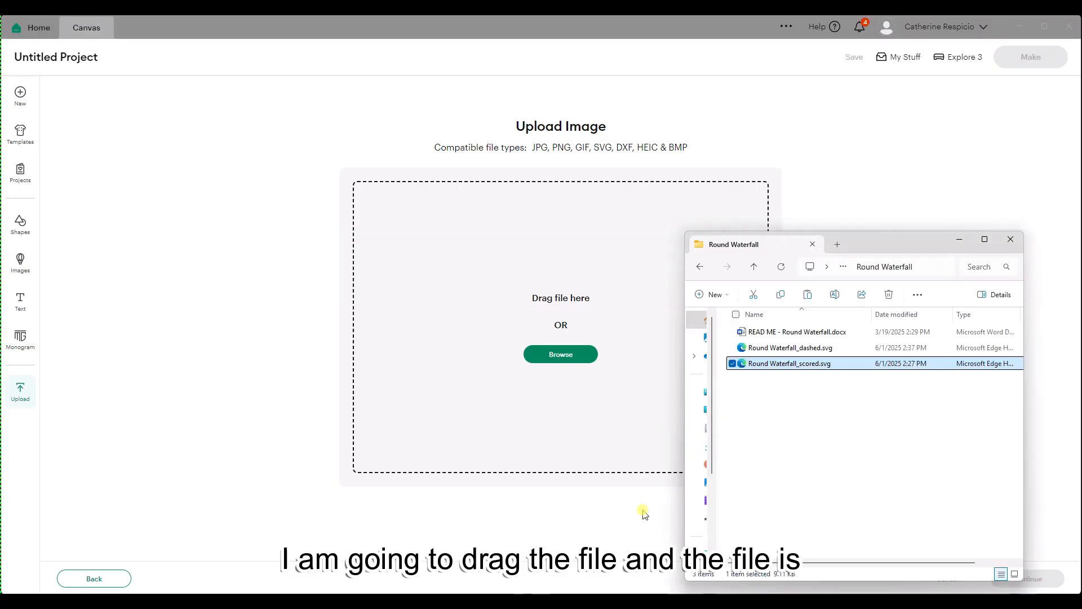
{"action": "left_click", "coordinate": [797, 346]}
{"action": "left_click_drag", "start_coordinate": [820, 348], "coordinate": [594, 346]}
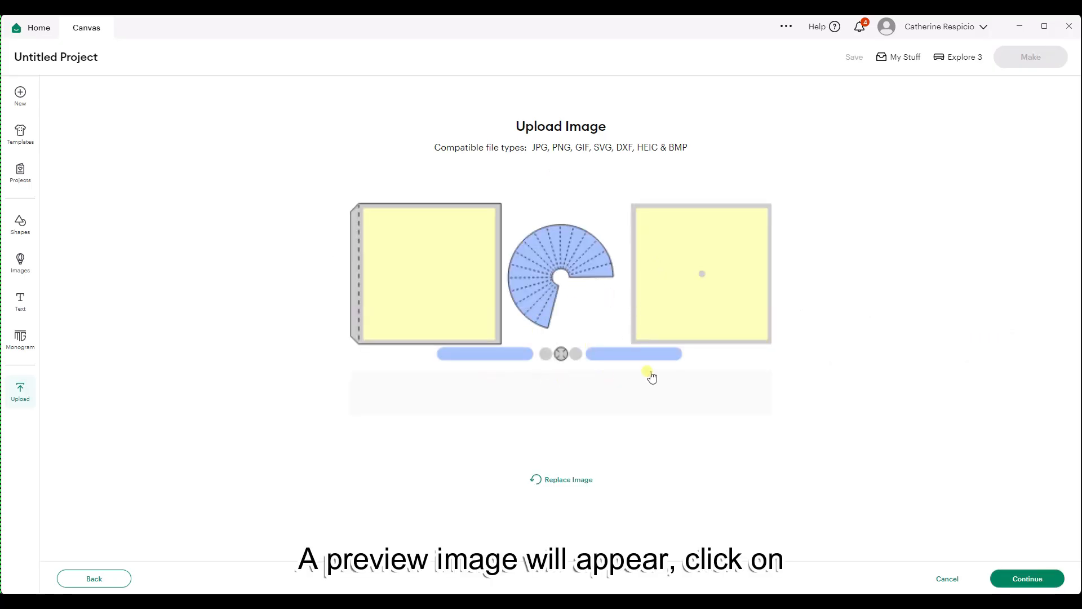
{"action": "left_click", "coordinate": [1017, 577]}
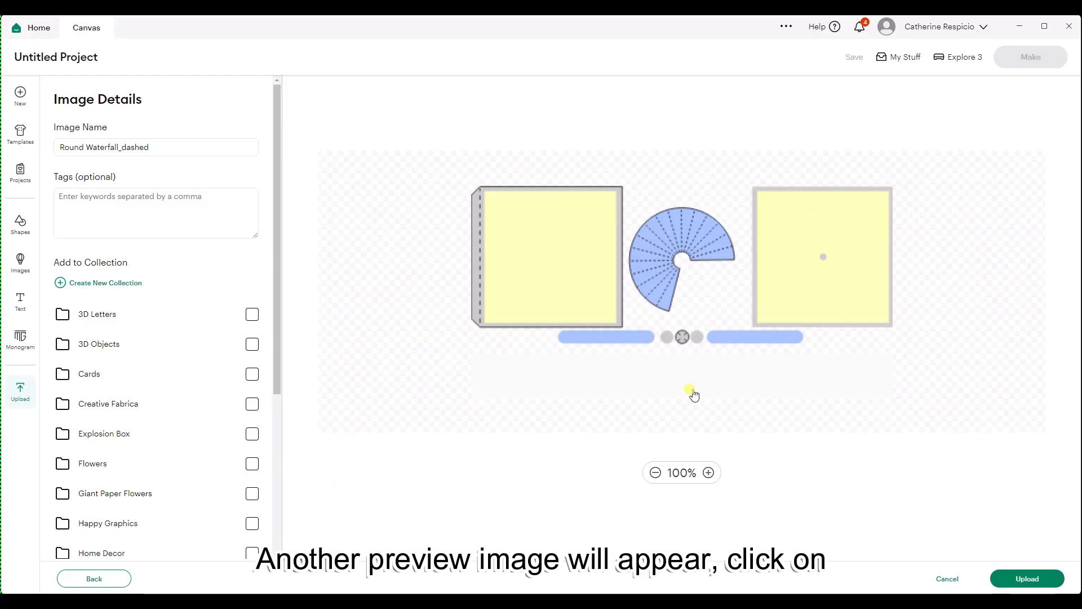
{"action": "left_click", "coordinate": [1009, 579]}
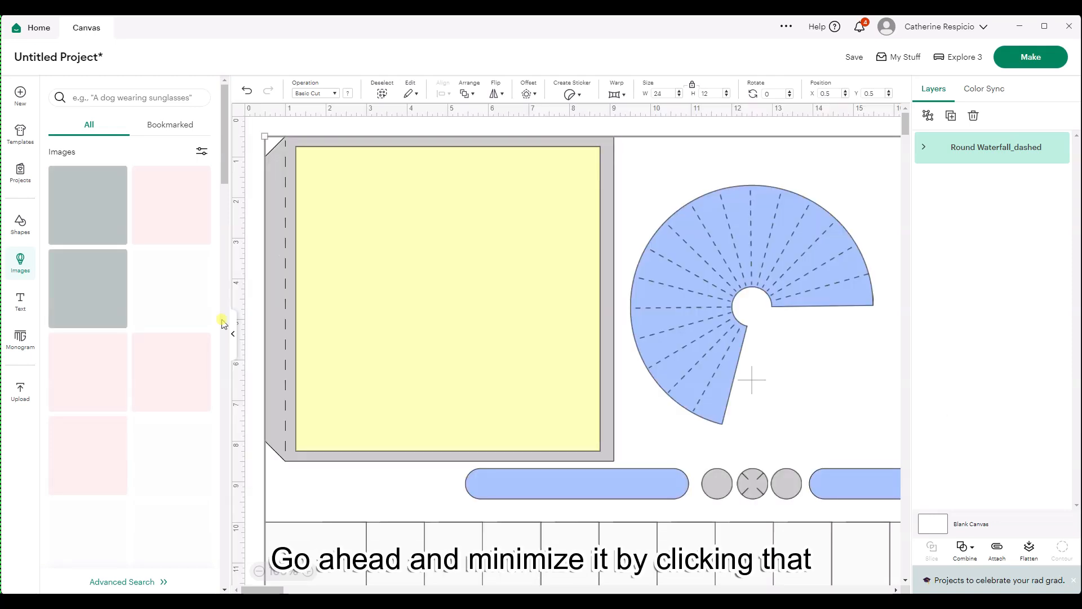
{"action": "left_click", "coordinate": [233, 333]}
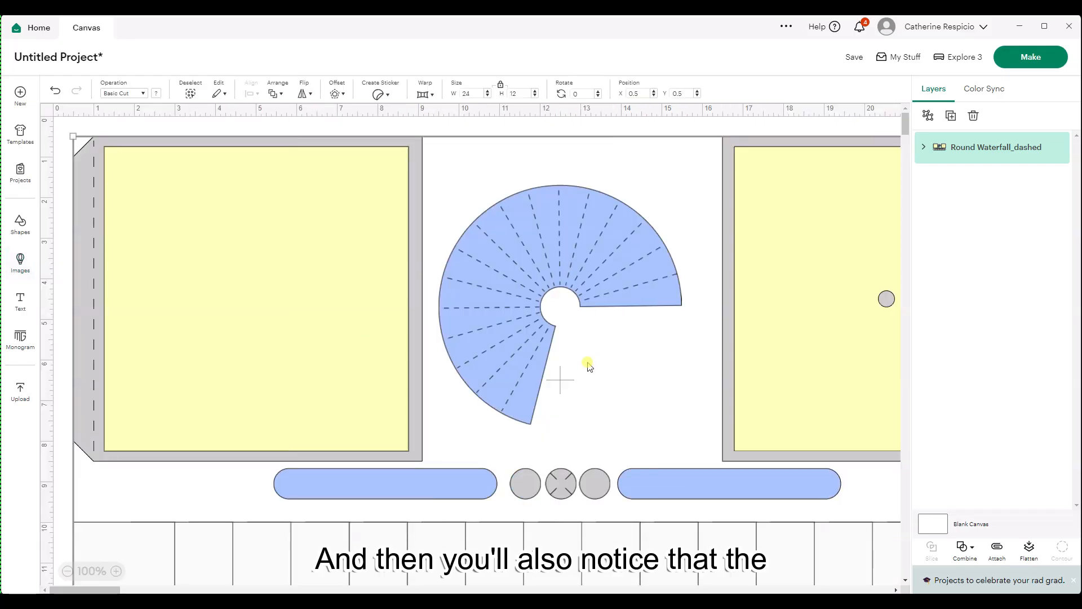
- Ungroup the Round Waterfall_dashed design into separate pieces and clear the selection
{"action": "scroll", "coordinate": [590, 363], "scroll_direction": "down", "scroll_amount": 2}
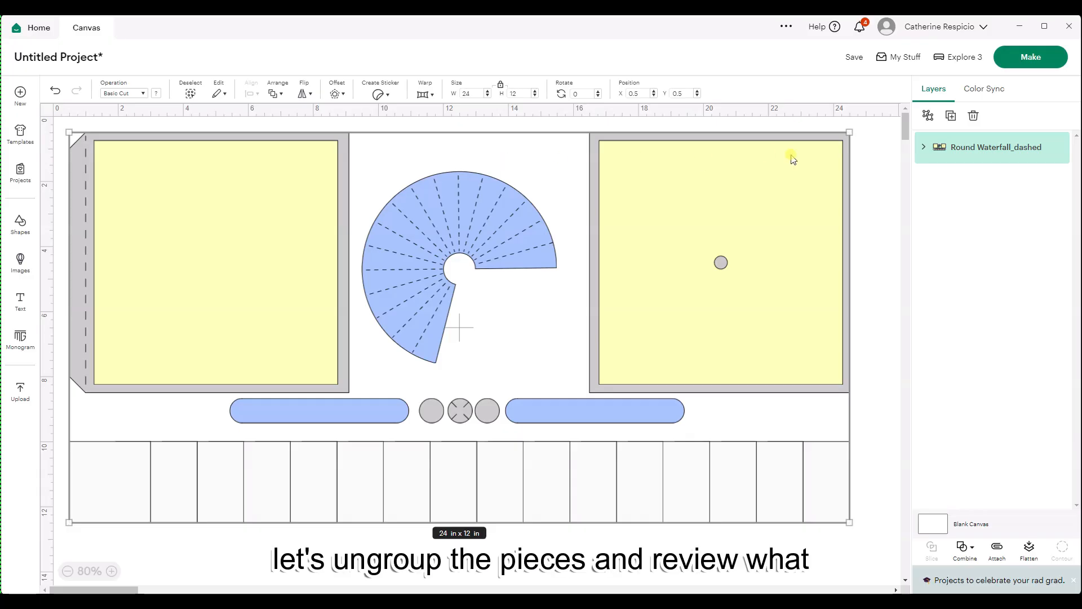
{"action": "left_click", "coordinate": [927, 117]}
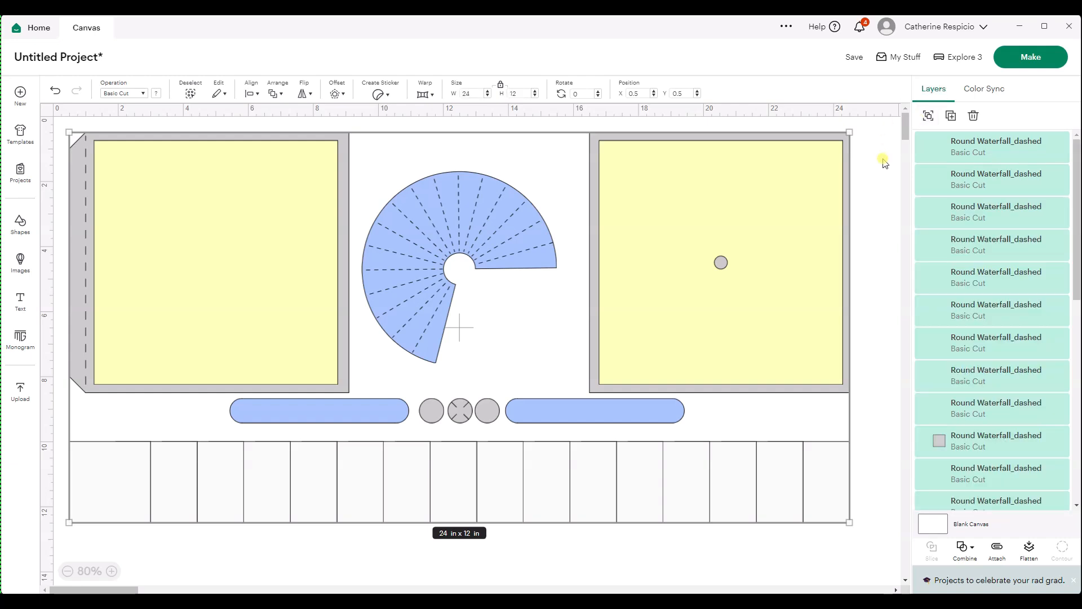
{"action": "left_click_drag", "start_coordinate": [210, 209], "coordinate": [211, 209]}
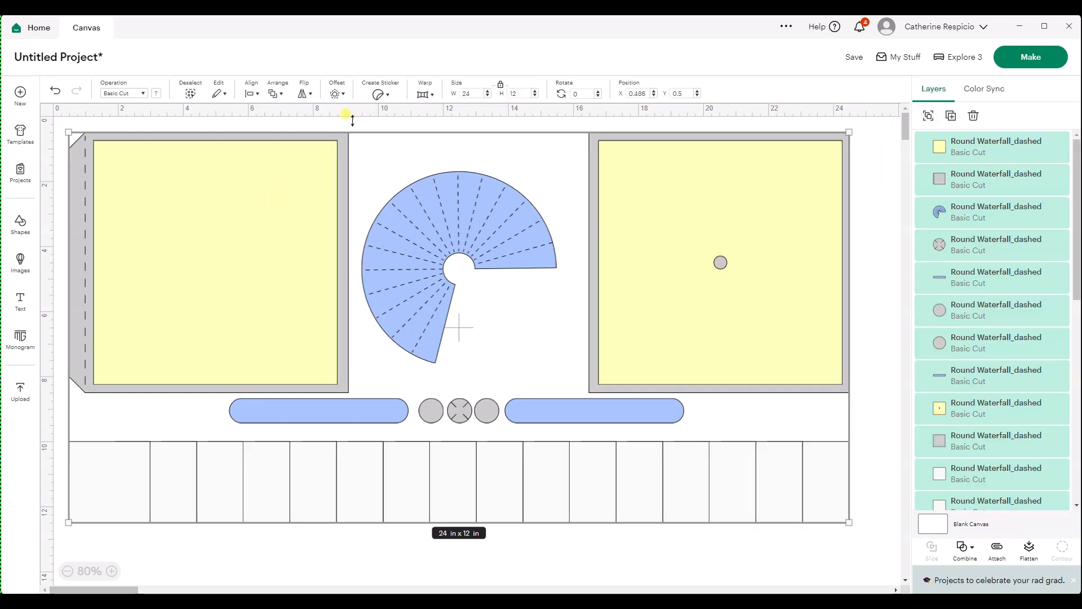
{"action": "left_click", "coordinate": [333, 128]}
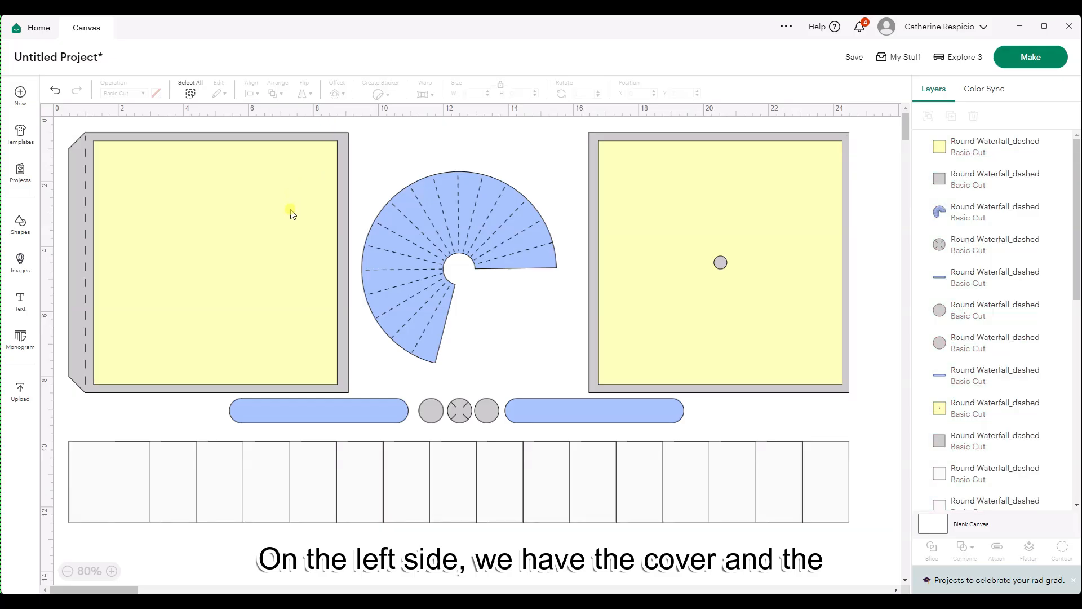
- Examine the yellow cover decor square and the gray and yellow back pieces of the dashed design
{"action": "left_click", "coordinate": [290, 214]}
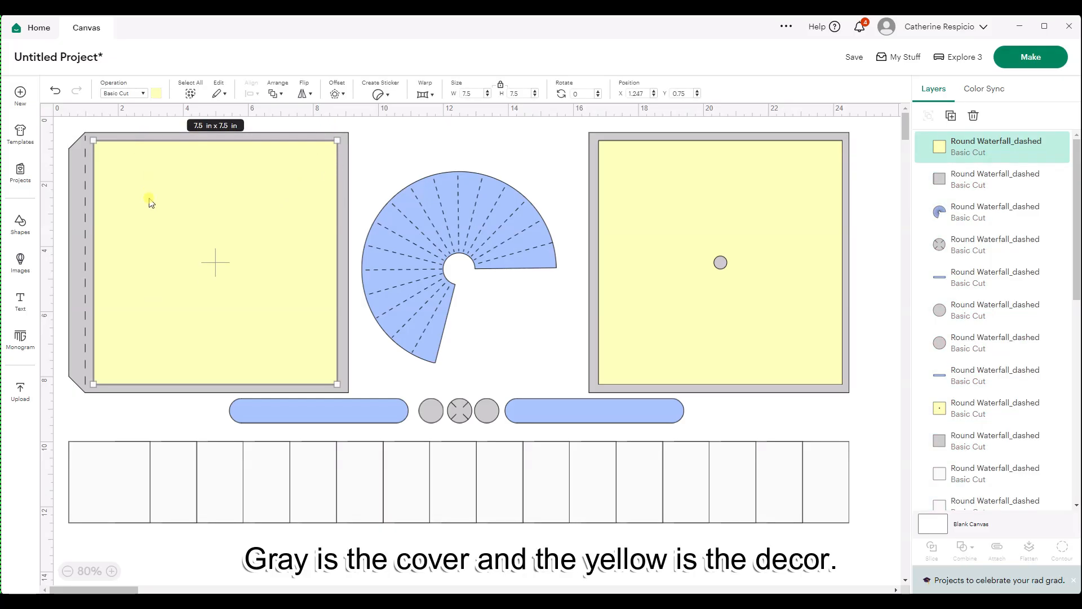
{"action": "left_click", "coordinate": [639, 208]}
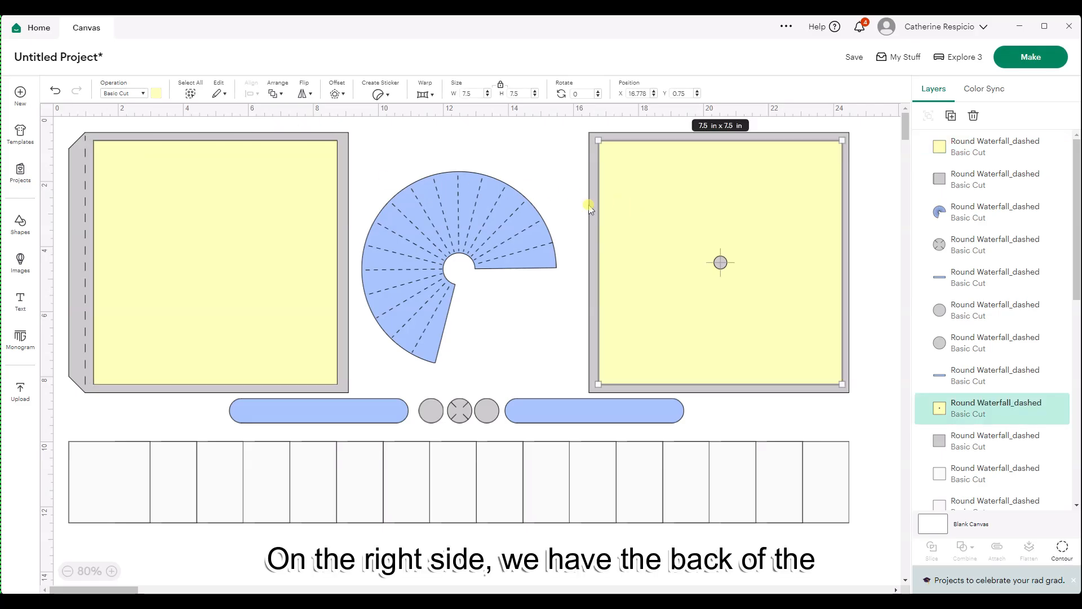
{"action": "left_click", "coordinate": [587, 205]}
{"action": "left_click", "coordinate": [651, 217]}
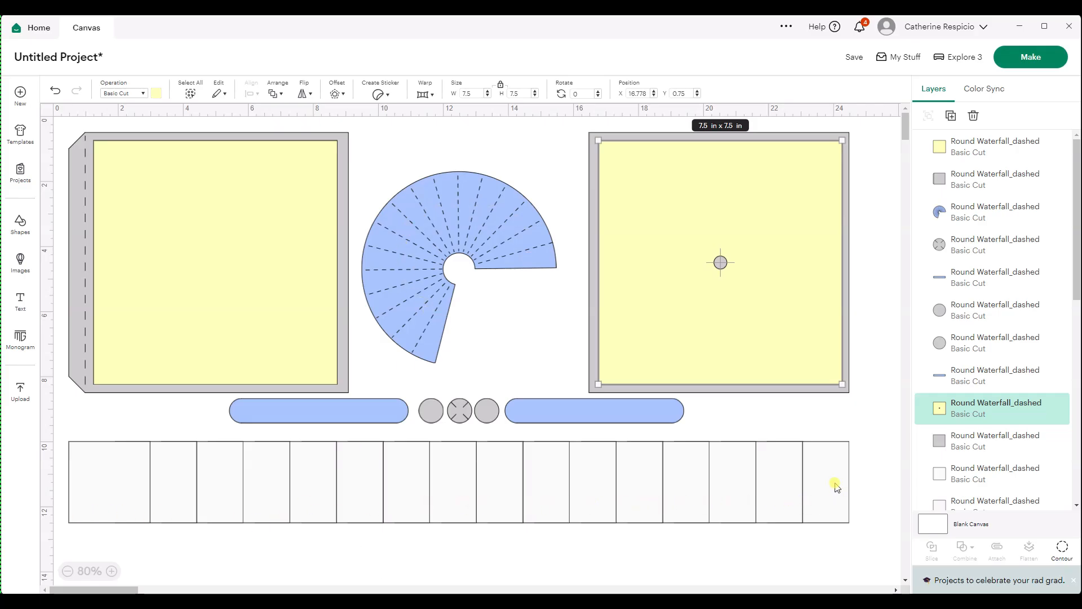
{"action": "left_click", "coordinate": [454, 283]}
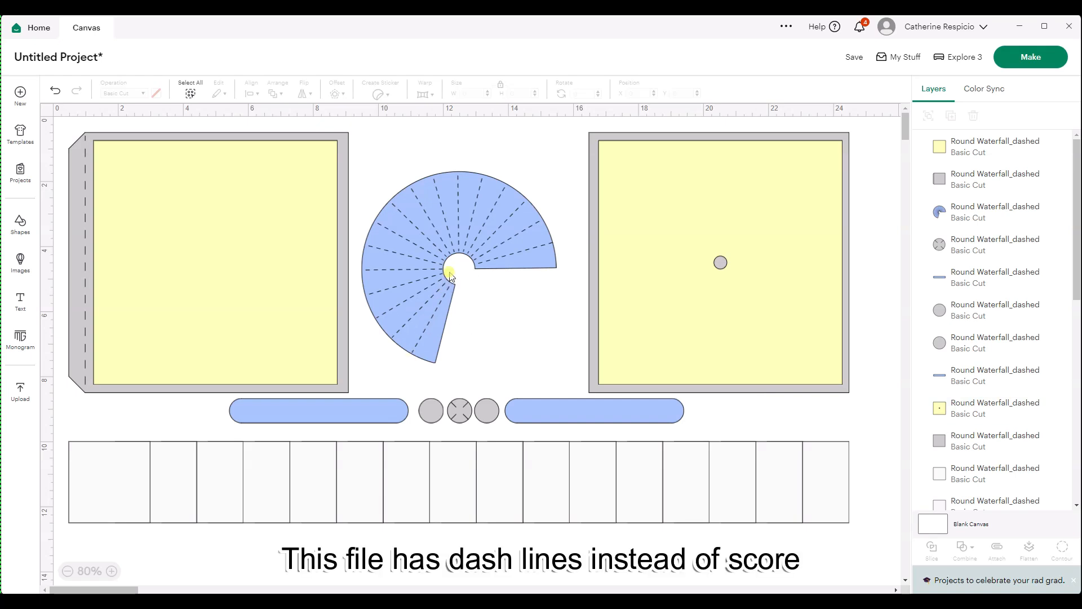